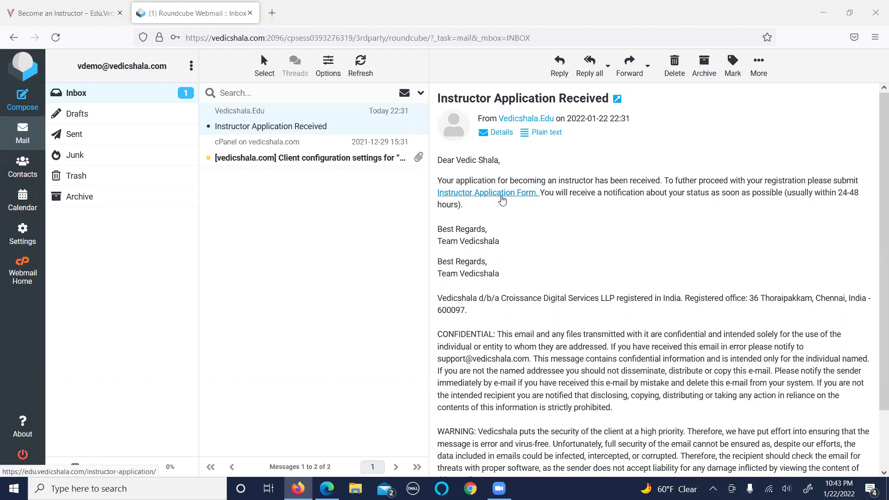
# Open the Instructor Application Form from the e-mail and enter the applicant's first name.
pyautogui.click(503, 199)
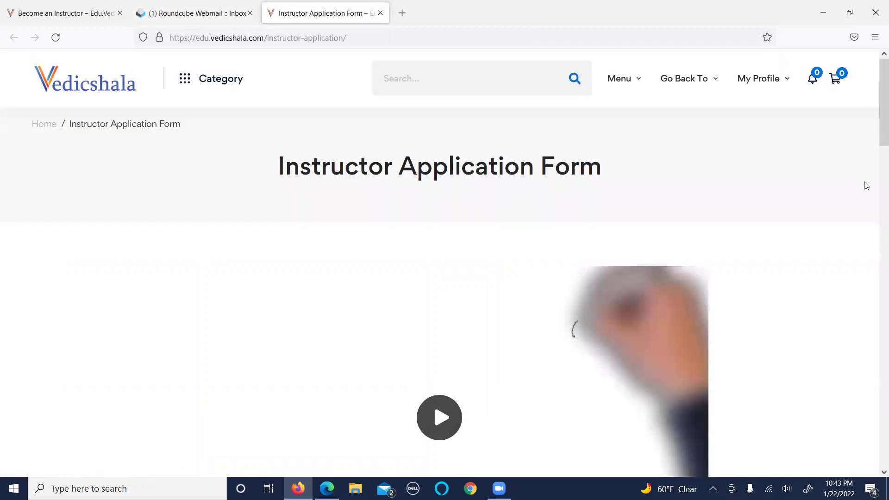
pyautogui.moveTo(876, 133); pyautogui.dragTo(876, 267)
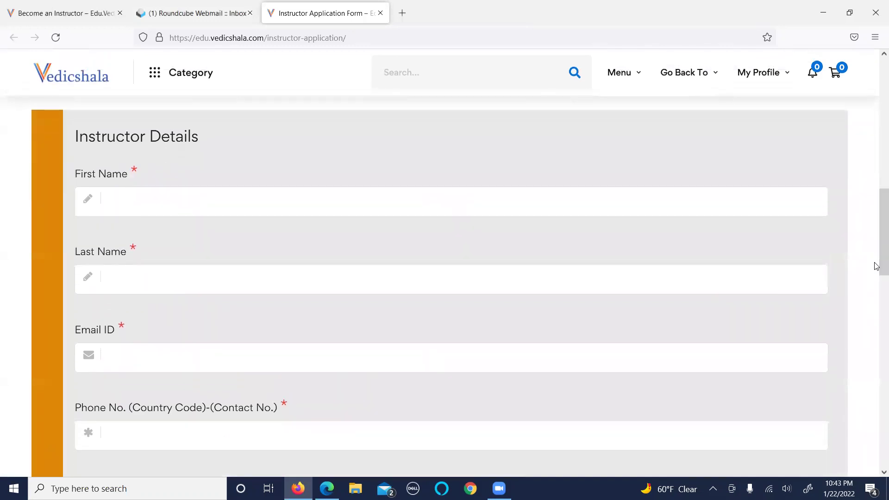
pyautogui.click(152, 199)
pyautogui.write('Vedic S')
pyautogui.press('BackSpace')
pyautogui.press('BackSpace')
# Enter the applicant's last name and e-mail address.
pyautogui.click(140, 271)
pyautogui.write('Shala')
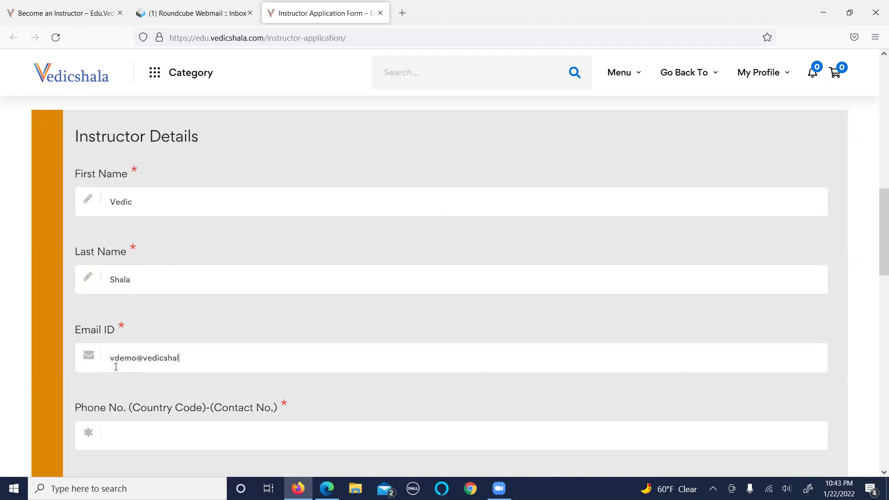
# Enter the applicant's phone number and first address line.
pyautogui.scroll(-5, 876, 260)
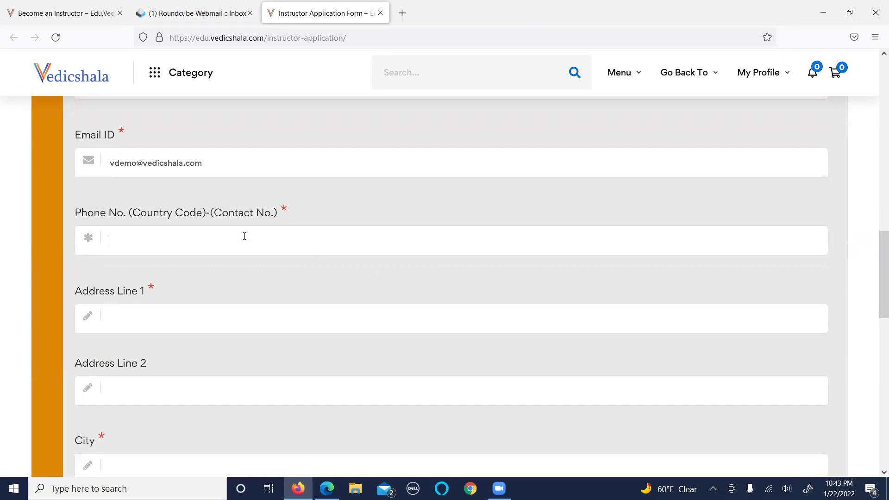
pyautogui.click(245, 236)
pyautogui.click(136, 317)
pyautogui.write('ffffff')
pyautogui.write('ddd')
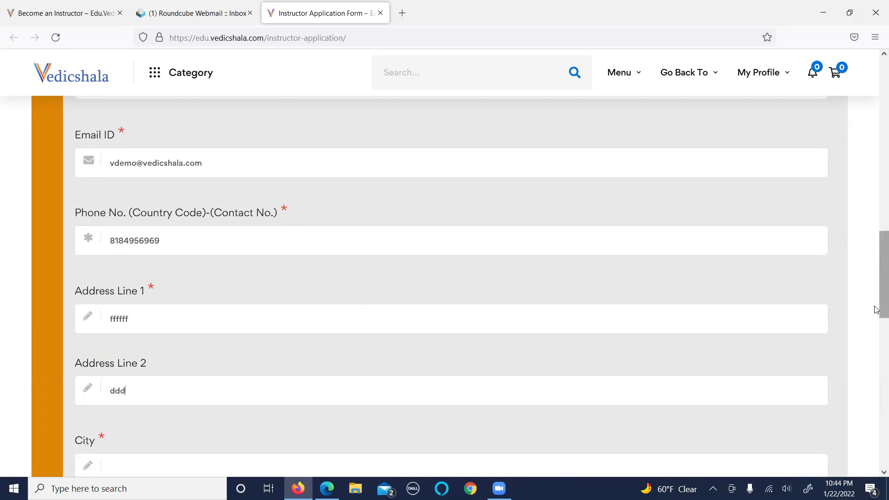
# Fill in the city, state and zipcode, choosing United States as the country.
pyautogui.moveTo(881, 310); pyautogui.dragTo(876, 378)
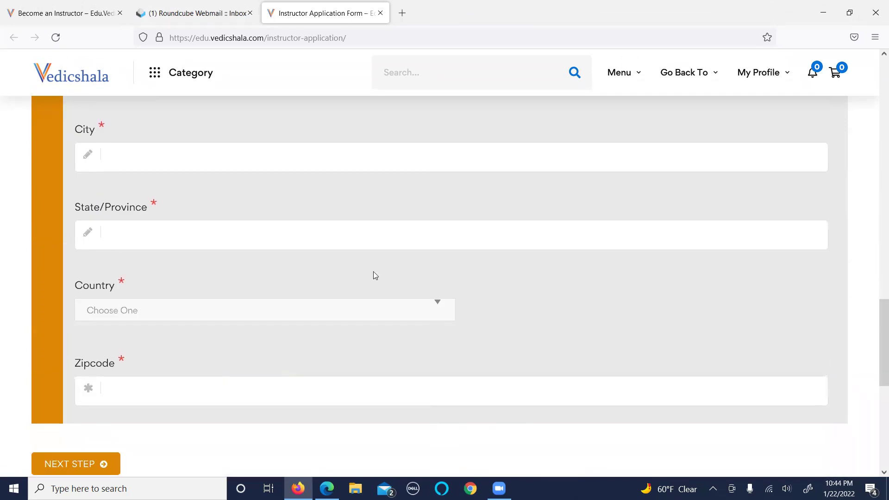
pyautogui.click(213, 150)
pyautogui.write('Los Angeles')
pyautogui.click(151, 245)
pyautogui.write('DD')
pyautogui.click(123, 310)
pyautogui.click(115, 370)
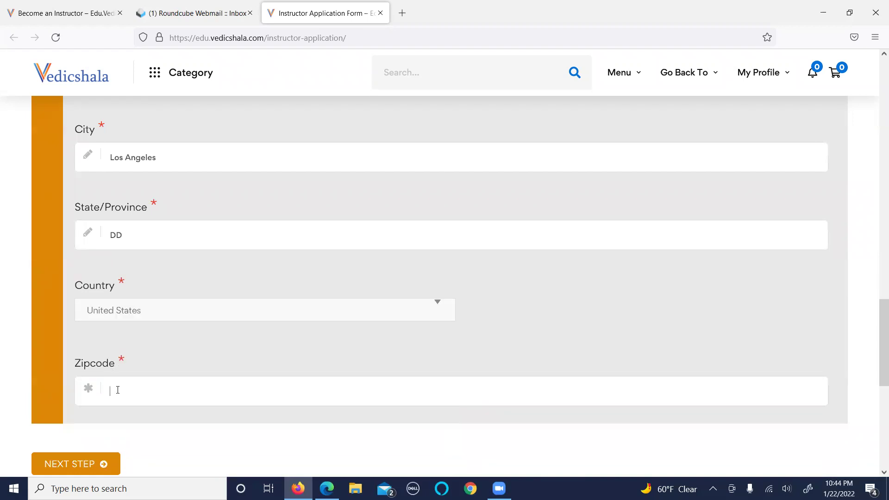
pyautogui.click(118, 389)
pyautogui.write('88888')
# Go to step 2 and enter 'Vedic Shala' as the brand/institute name.
pyautogui.click(84, 465)
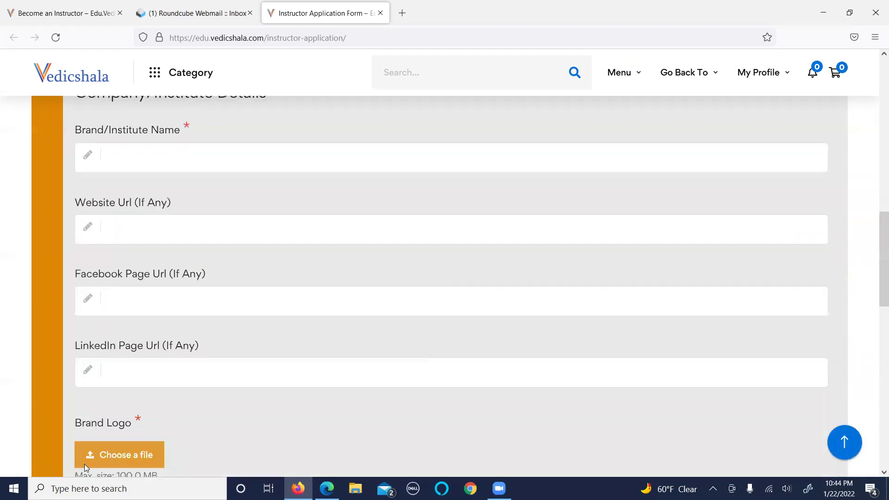
pyautogui.click(121, 313)
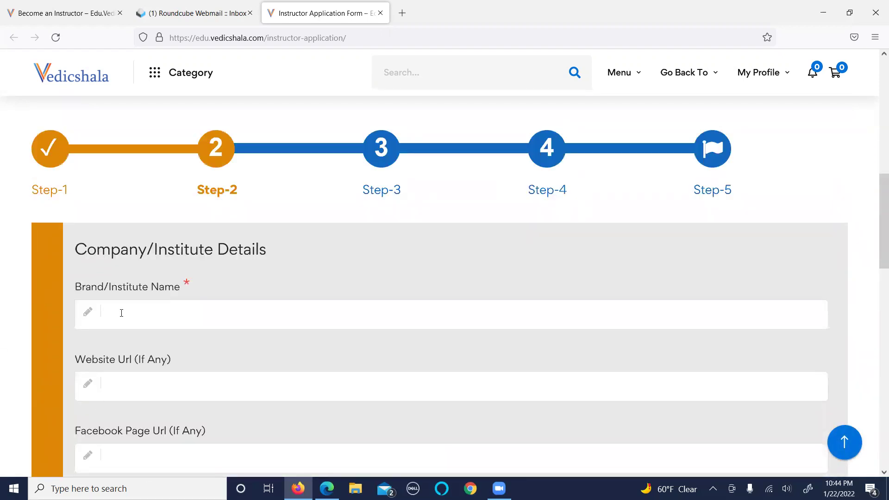
pyautogui.write('Vedic Shala')
pyautogui.moveTo(875, 263); pyautogui.dragTo(875, 316)
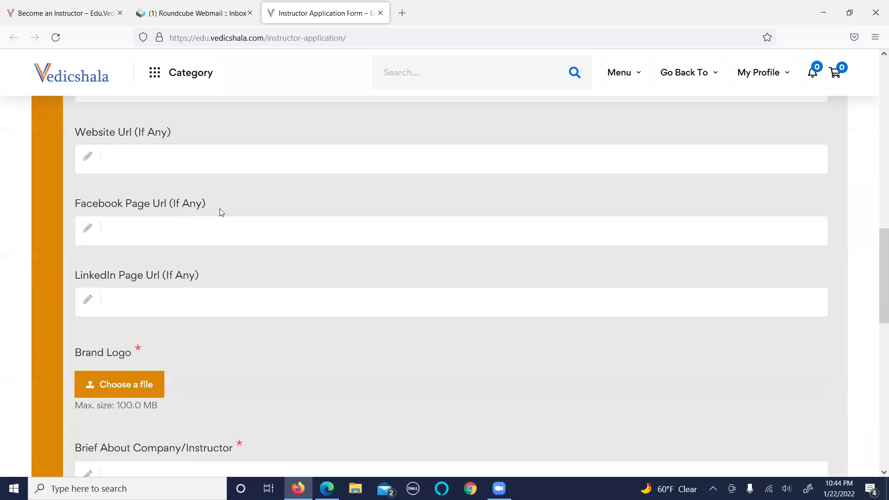
pyautogui.moveTo(876, 259); pyautogui.dragTo(876, 288)
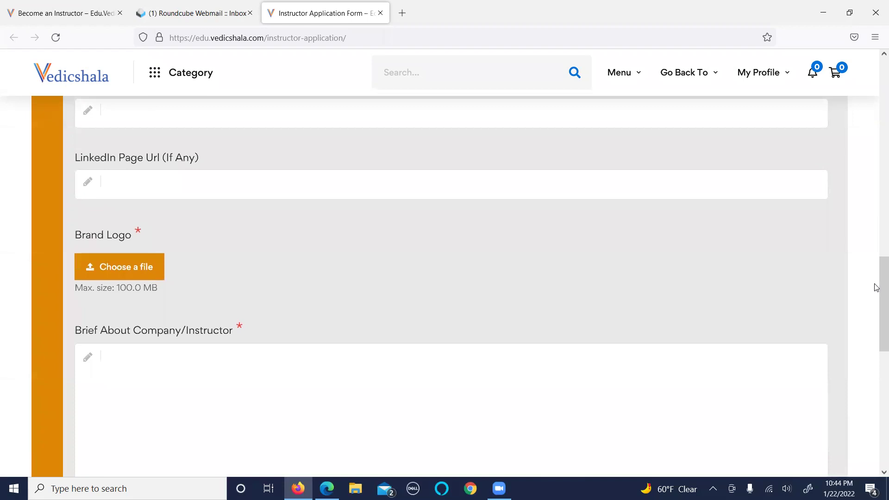
# Upload ayurveda clipart.png from the Desktop as the brand logo.
pyautogui.click(119, 267)
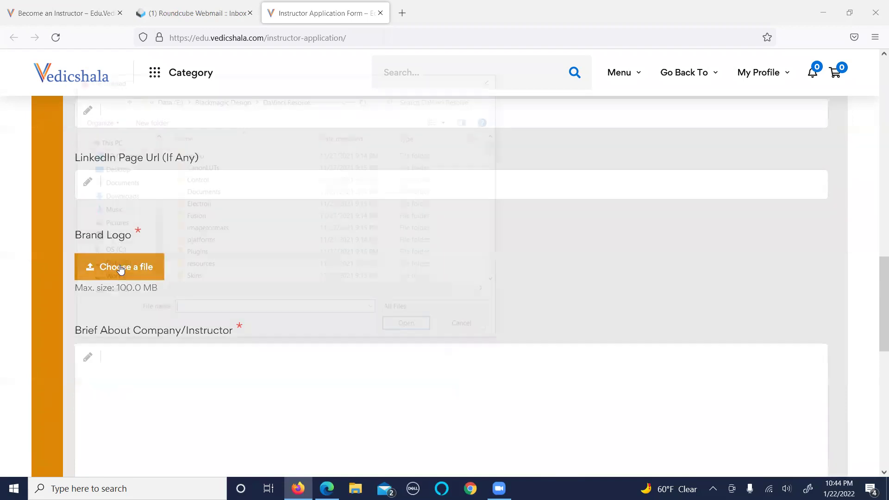
pyautogui.click(120, 171)
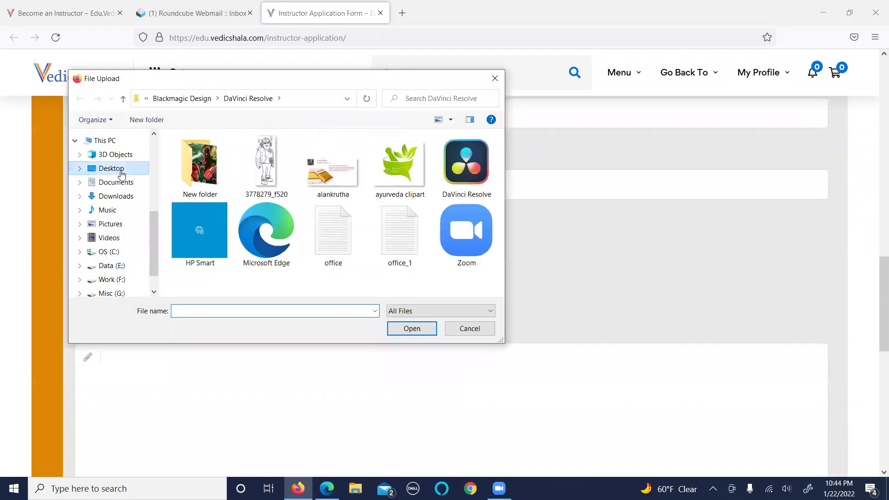
pyautogui.click(390, 175)
pyautogui.click(412, 328)
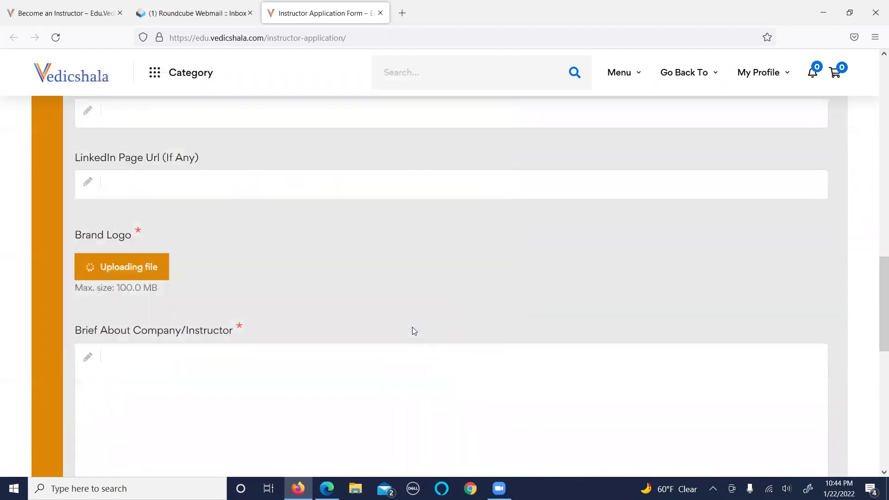
# Write a brief about the company and advance to step 3.
pyautogui.click(259, 403)
pyautogui.write('GHJHGHJHJGHG')
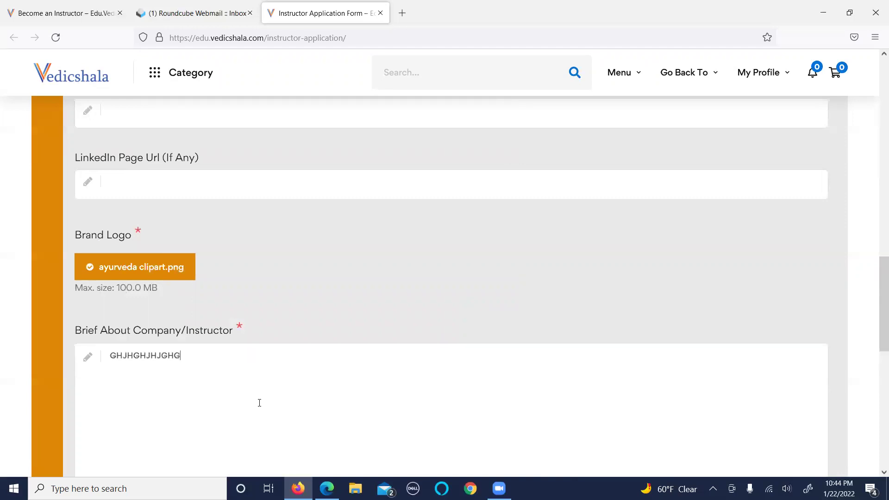
pyautogui.write('HGGJHG')
pyautogui.moveTo(877, 342); pyautogui.dragTo(876, 392)
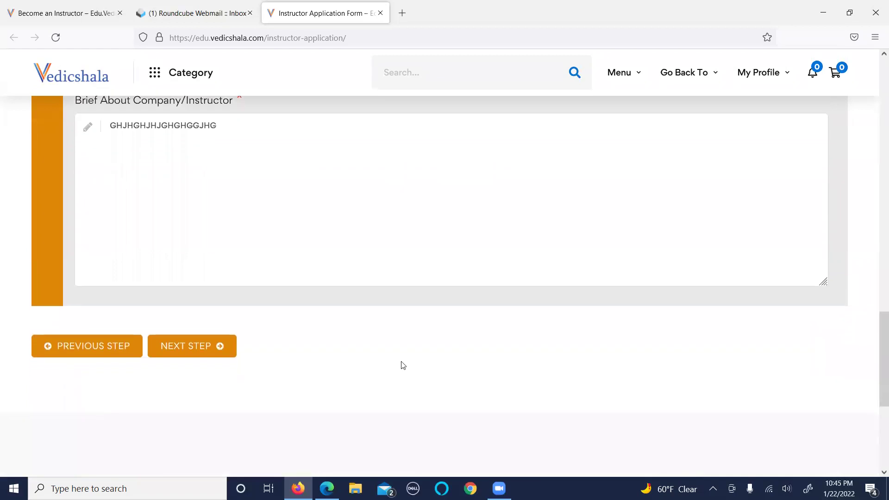
pyautogui.click(195, 354)
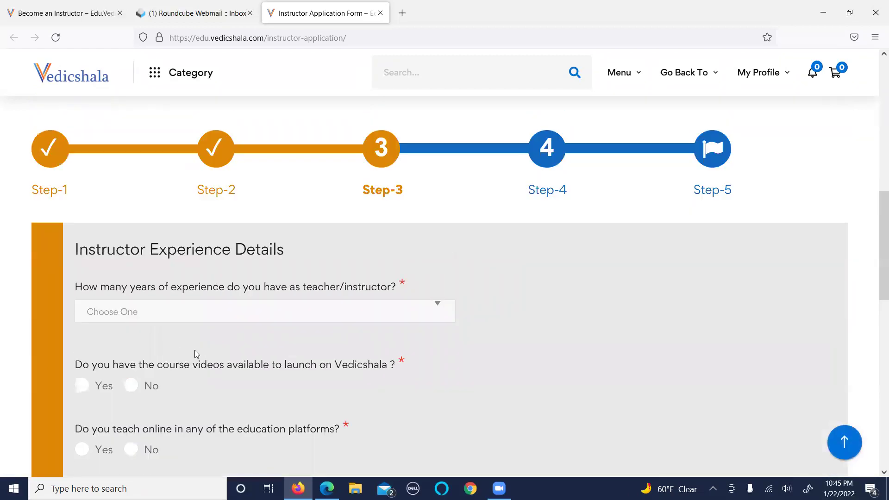
# Choose Senior (5-10 years) as the years of experience.
pyautogui.click(200, 306)
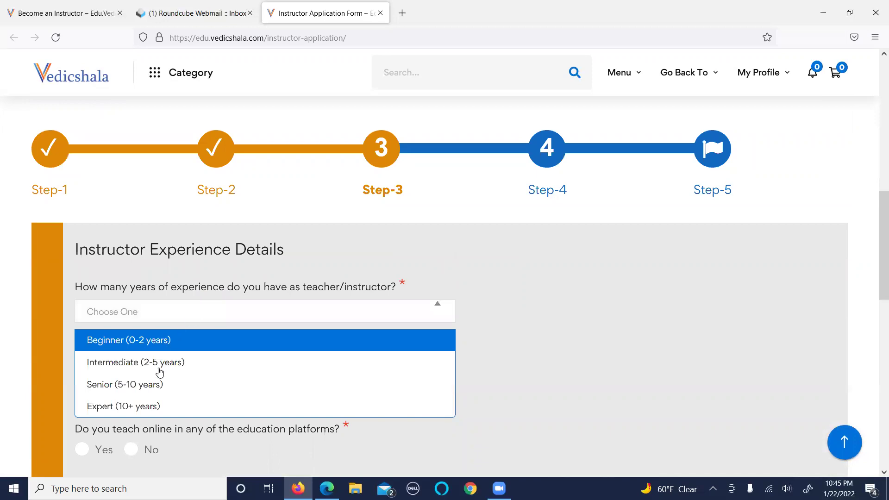
pyautogui.click(155, 396)
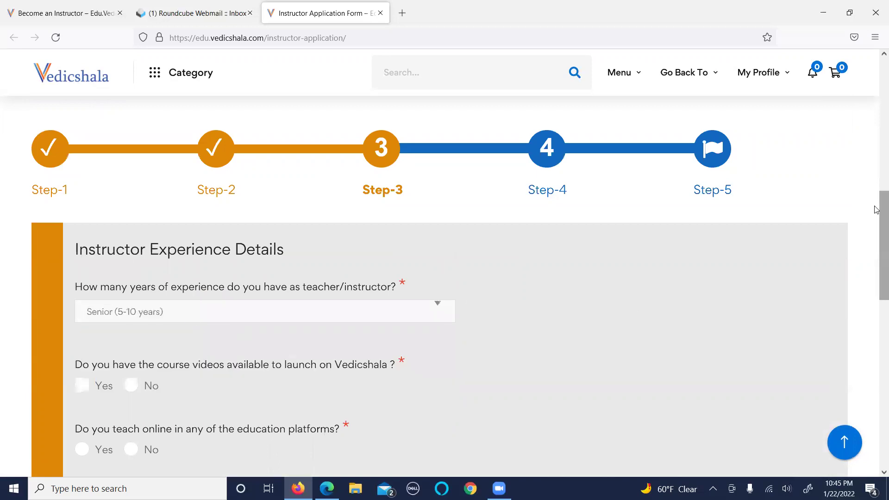
pyautogui.moveTo(876, 215); pyautogui.dragTo(876, 267)
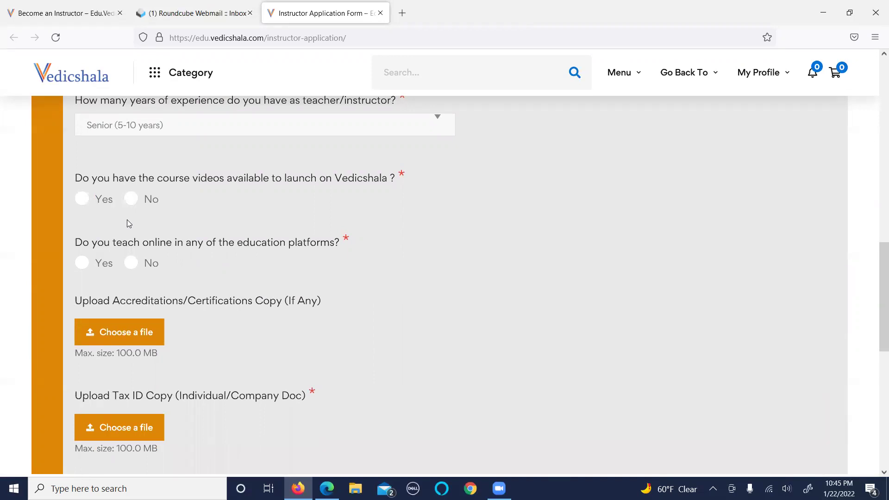
# Answer No to ready course videos and Yes to teaching online, ticking Udemy and Teachable.
pyautogui.click(133, 207)
pyautogui.click(82, 264)
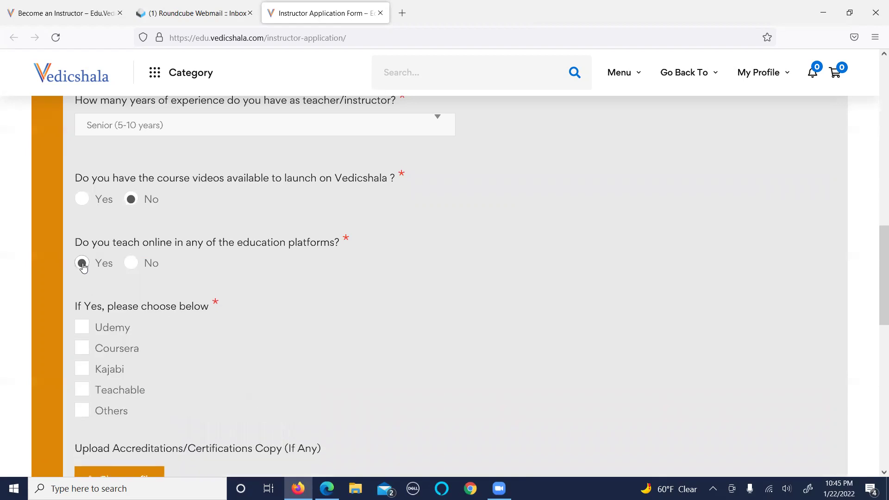
pyautogui.scroll(-3, 438, 250)
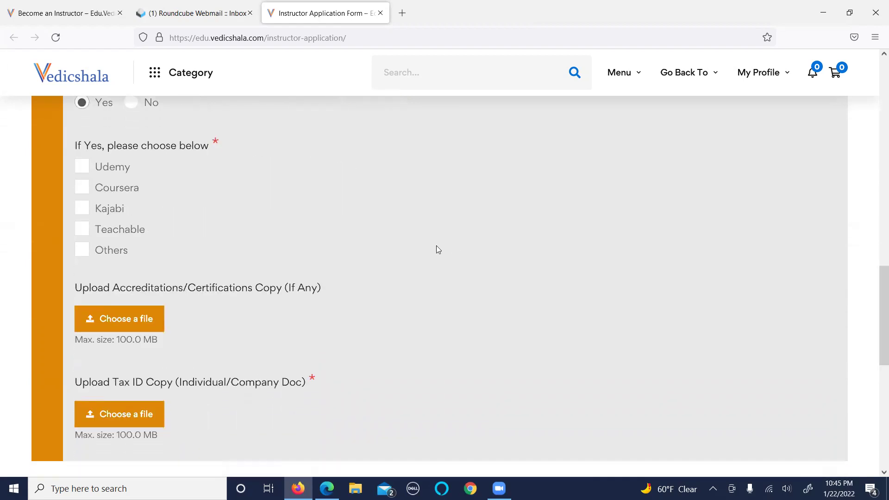
pyautogui.click(83, 170)
pyautogui.click(83, 231)
# Attach office.txt as the accreditations copy.
pyautogui.moveTo(870, 318); pyautogui.dragTo(874, 340)
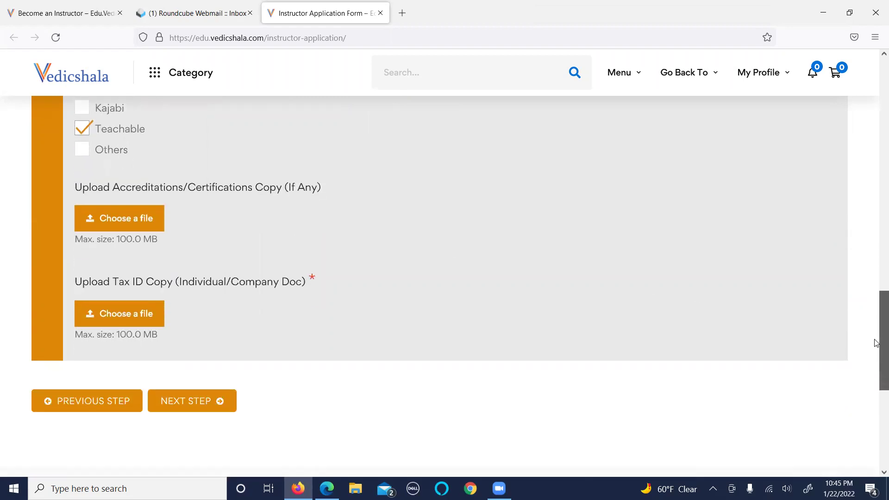
pyautogui.click(158, 220)
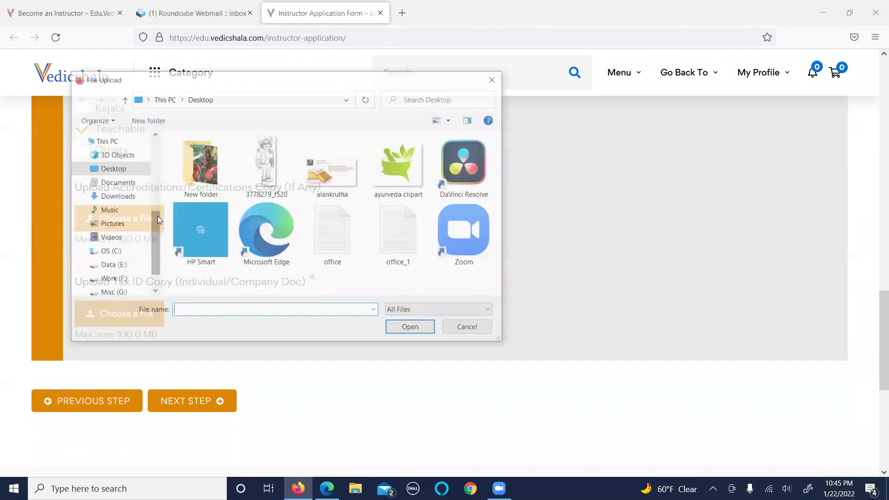
pyautogui.click(332, 234)
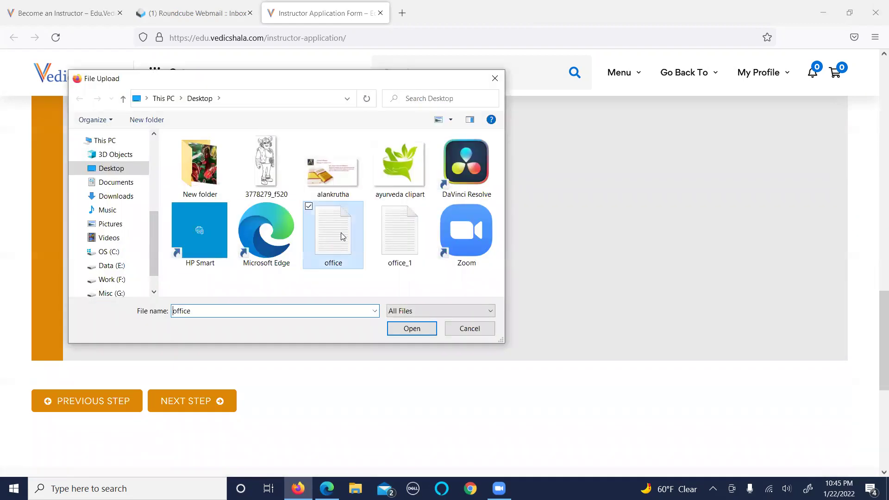
pyautogui.click(411, 328)
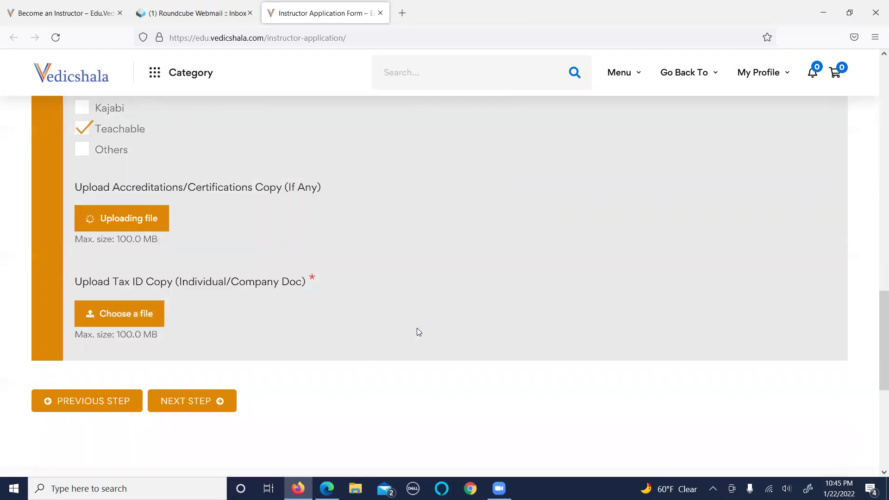
# Attach office_1.txt as the Tax ID copy and continue to Payment Info.
pyautogui.click(122, 319)
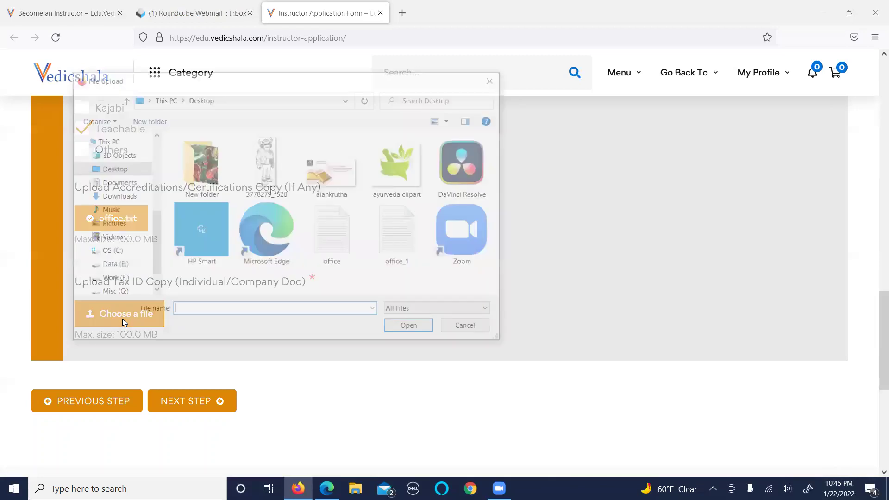
pyautogui.click(400, 251)
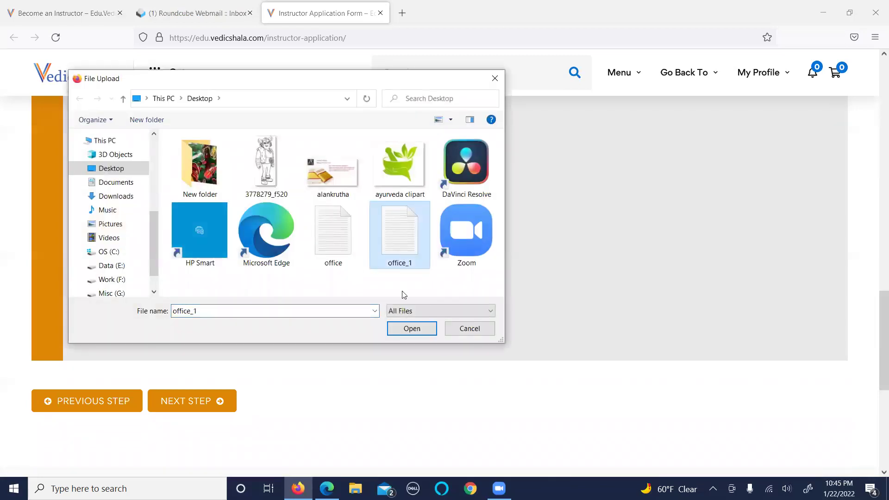
pyautogui.click(412, 329)
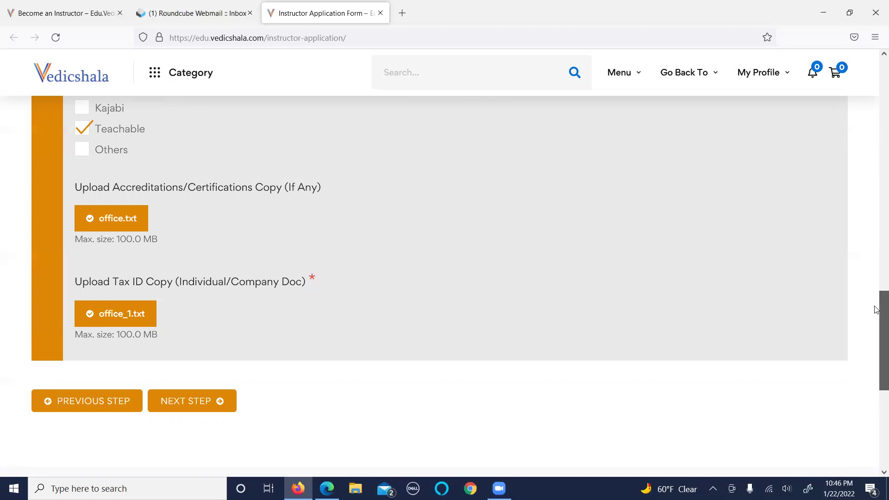
pyautogui.scroll(2, 876, 290)
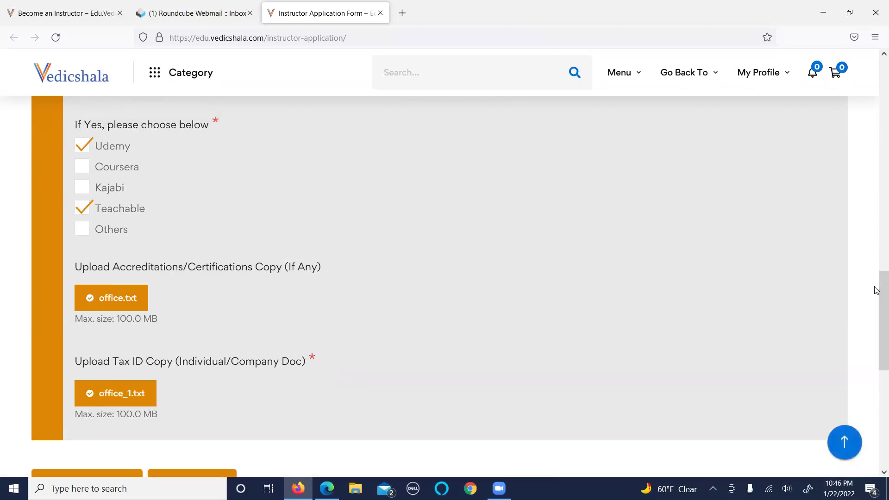
pyautogui.scroll(-1, 876, 290)
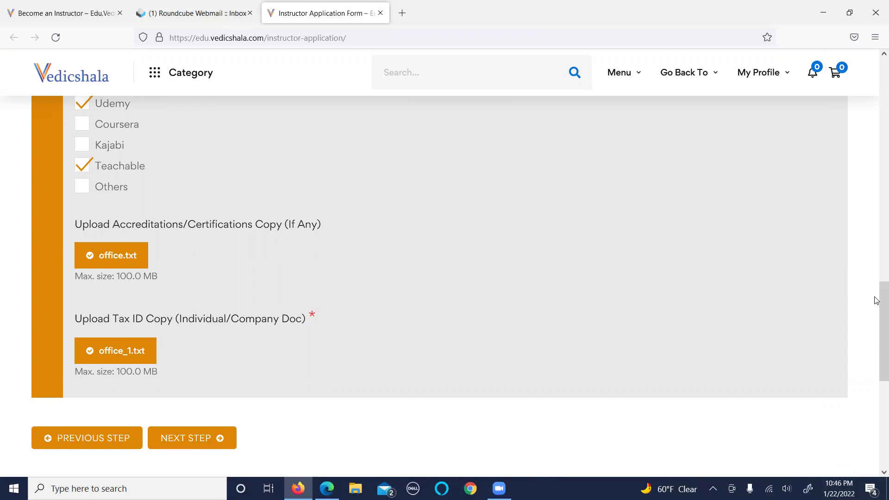
pyautogui.moveTo(876, 307); pyautogui.dragTo(876, 316)
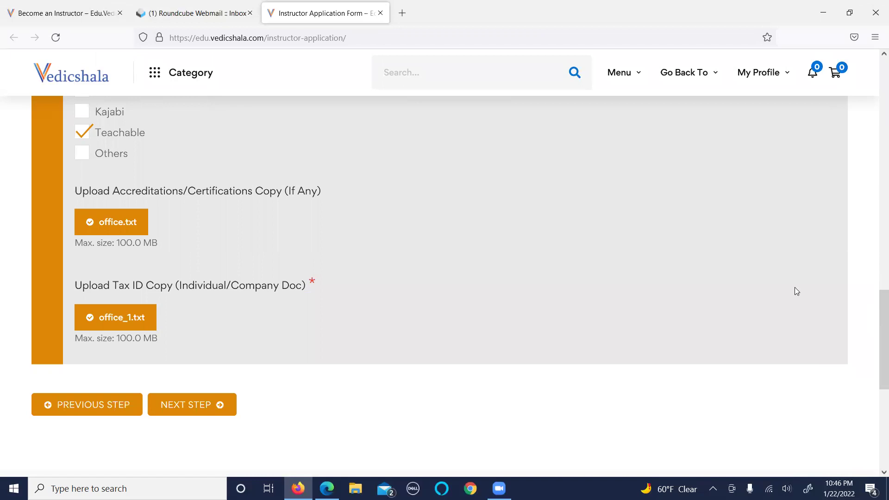
pyautogui.click(199, 404)
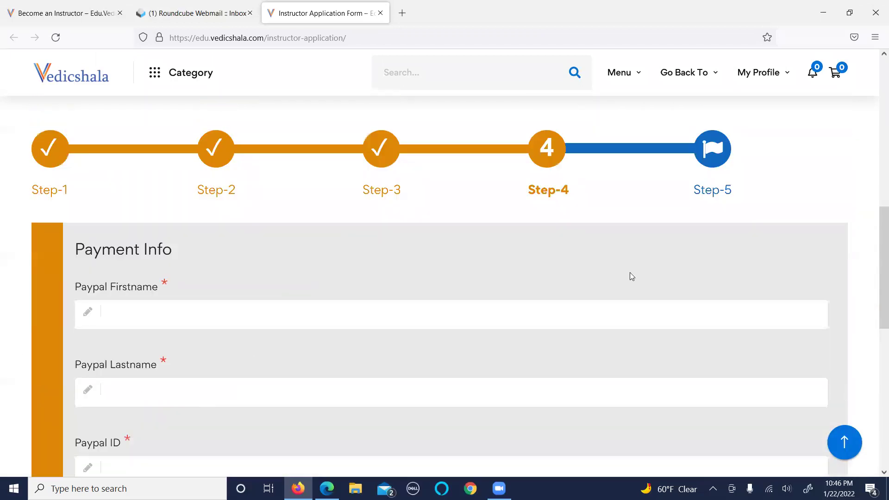
# Enter the PayPal first name, last name and PayPal ID e-mail, then continue to the Instructor Agreement.
pyautogui.moveTo(881, 269); pyautogui.dragTo(882, 309)
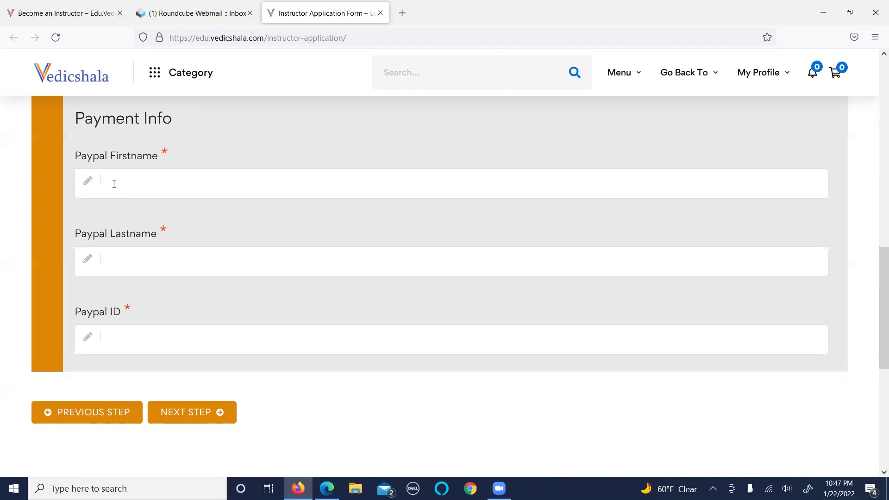
pyautogui.write('Vedic')
pyautogui.write('Shala')
pyautogui.write('ved')
pyautogui.press('BackSpace')
pyautogui.press('BackSpace')
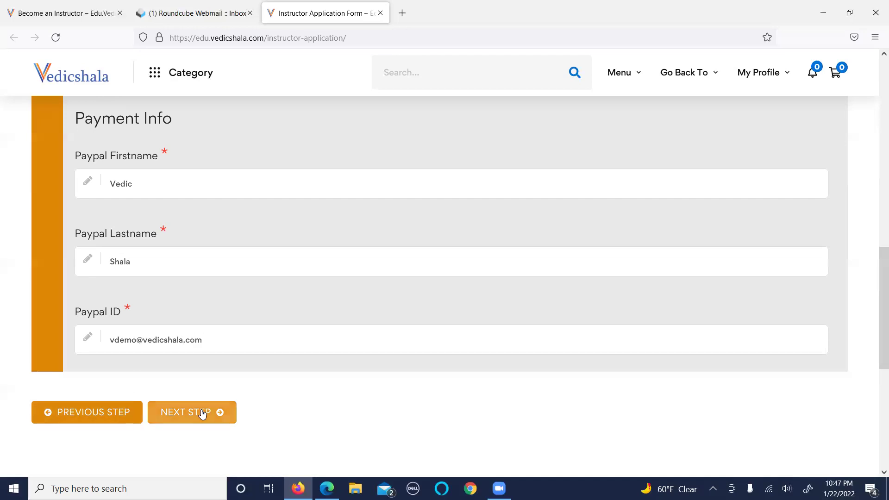
pyautogui.click(204, 411)
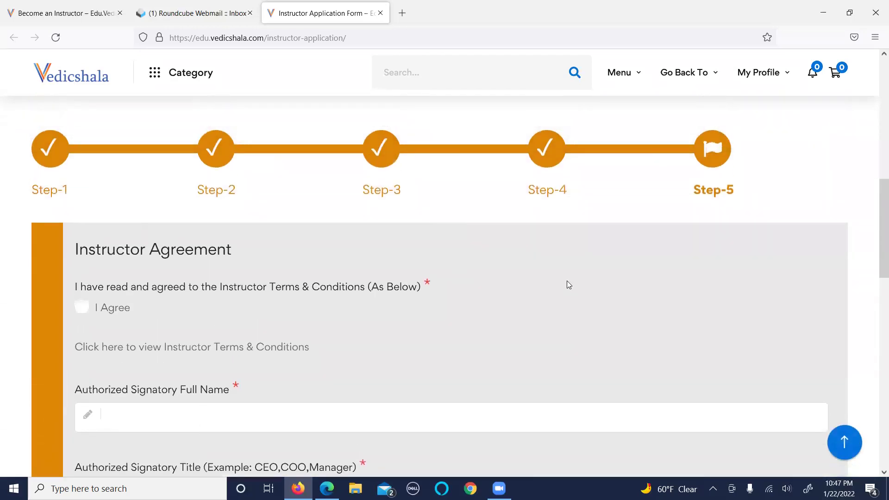
# Agree to the instructor terms and enter the signatory's full name.
pyautogui.scroll(-3, 876, 281)
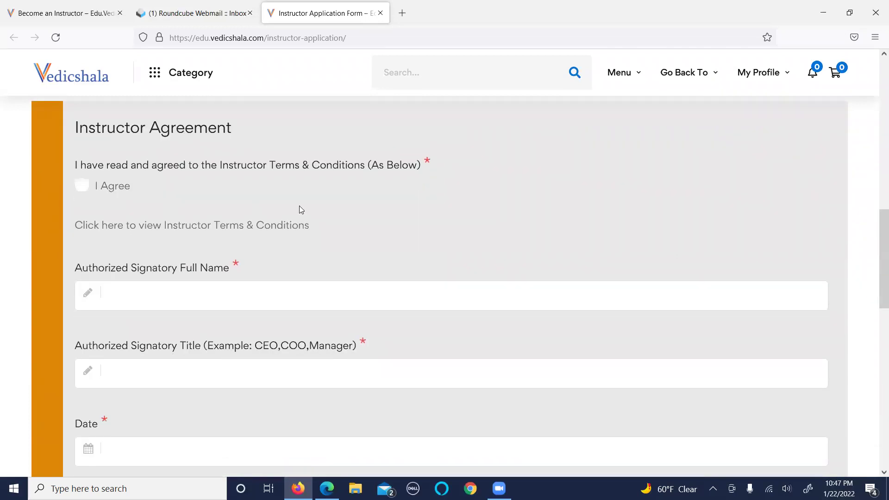
pyautogui.click(82, 186)
pyautogui.click(199, 301)
pyautogui.write('Vedic Shala')
# Enter CEO as the signatory's title and set the date to 2022-01-15.
pyautogui.scroll(-3, 842, 313)
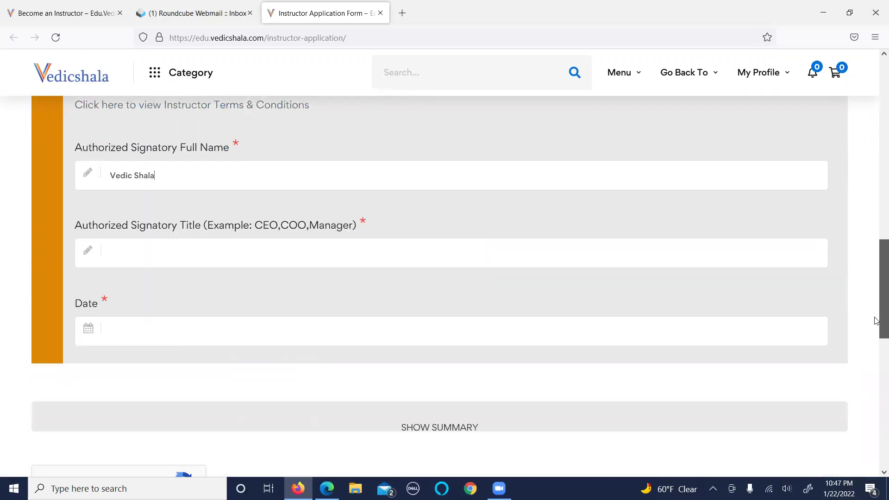
pyautogui.click(336, 256)
pyautogui.write('C')
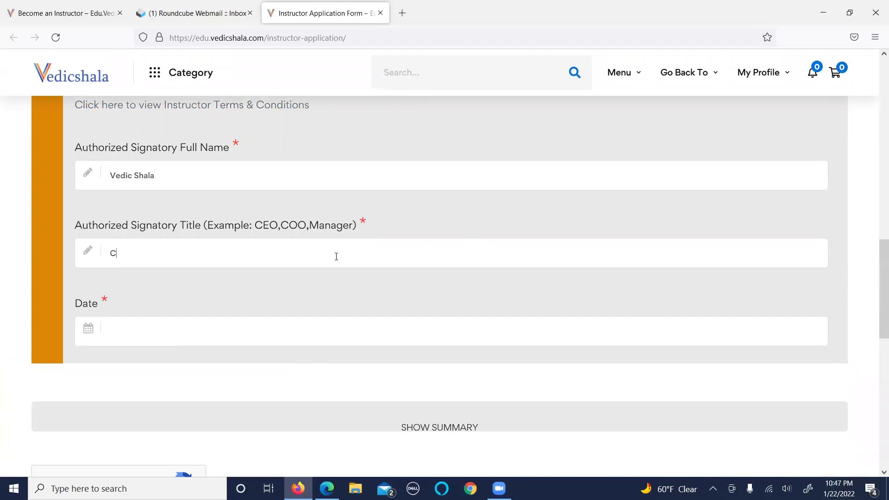
pyautogui.write('EO')
pyautogui.scroll(-3, 387, 241)
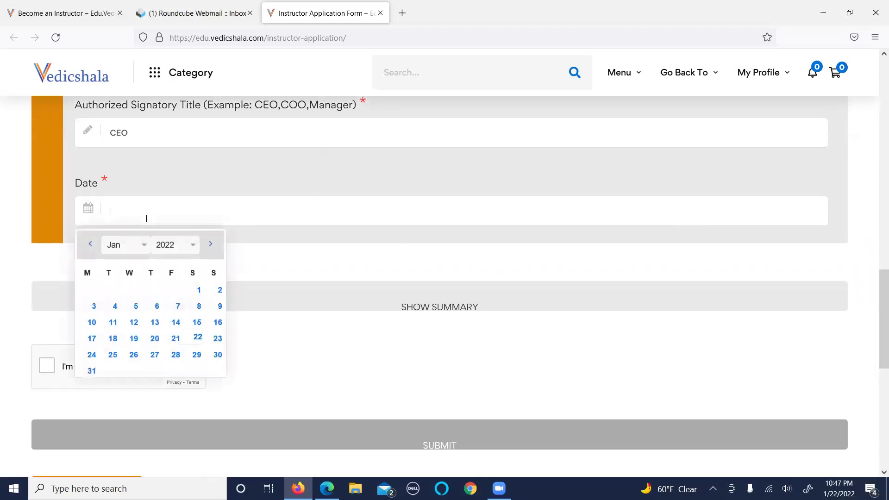
pyautogui.click(197, 322)
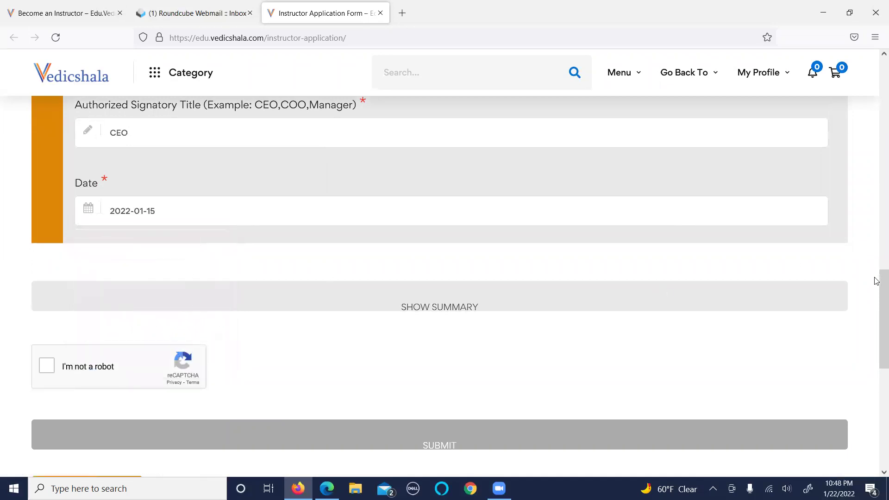
pyautogui.scroll(-2, 875, 297)
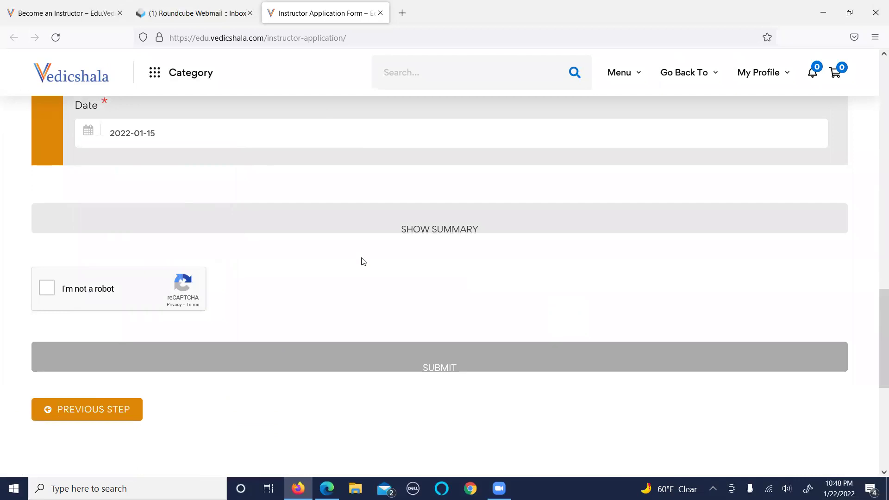
# Show and scroll through the application summary, then tick the I'm not a robot box.
pyautogui.click(431, 232)
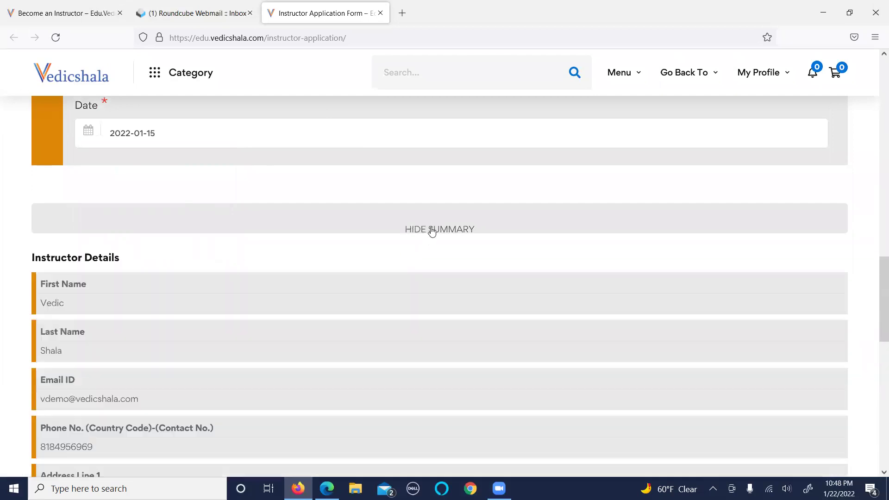
pyautogui.moveTo(876, 241); pyautogui.dragTo(876, 392)
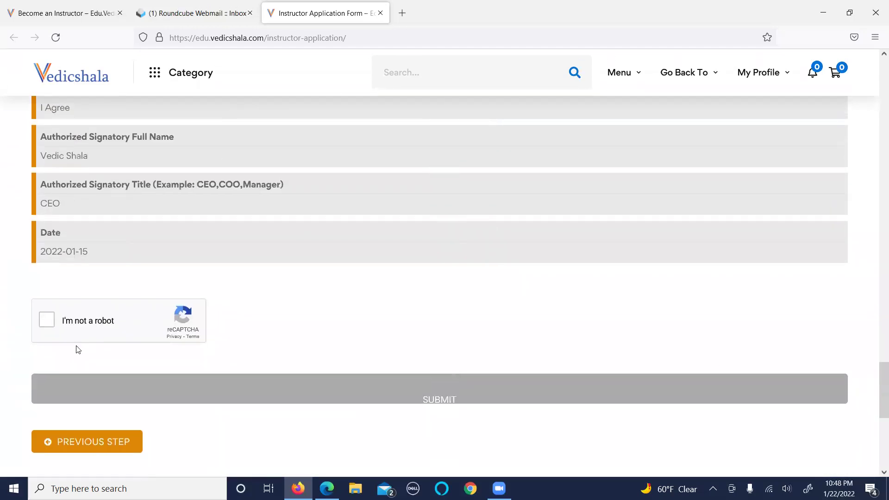
pyautogui.click(48, 323)
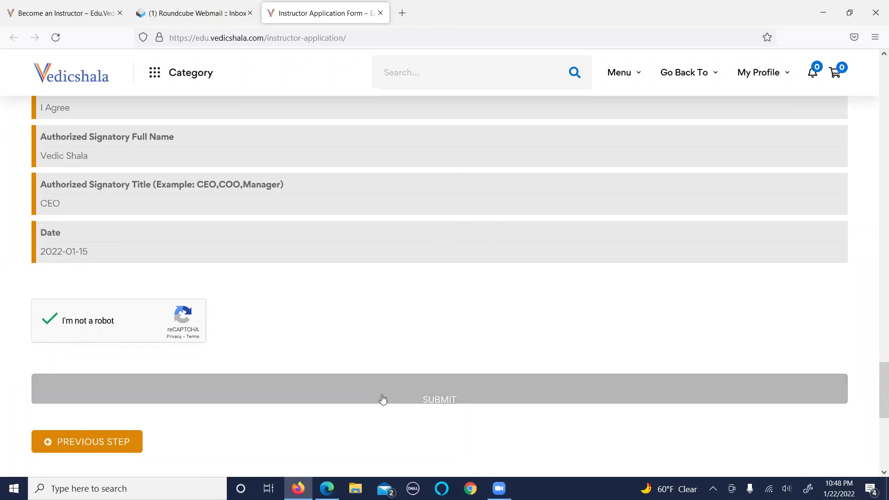
# Submit the application and read the Thank You page's 2-5 business day review notice.
pyautogui.click(382, 399)
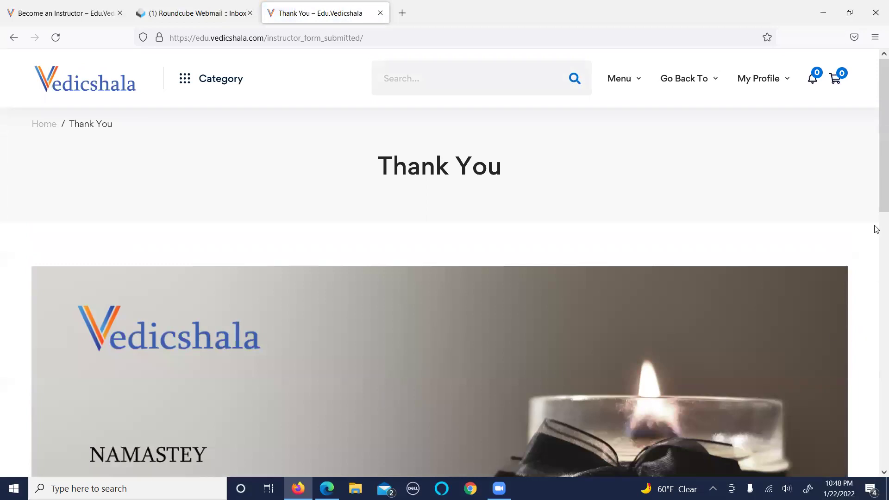
pyautogui.moveTo(876, 199); pyautogui.dragTo(876, 361)
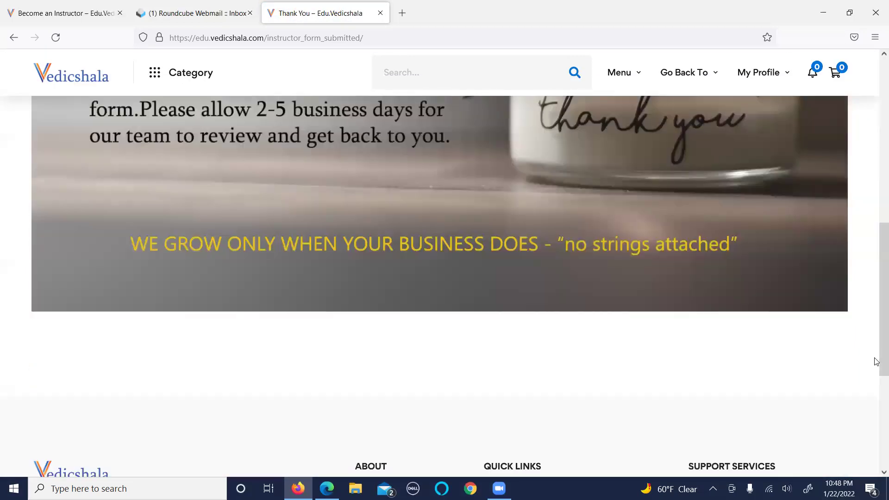